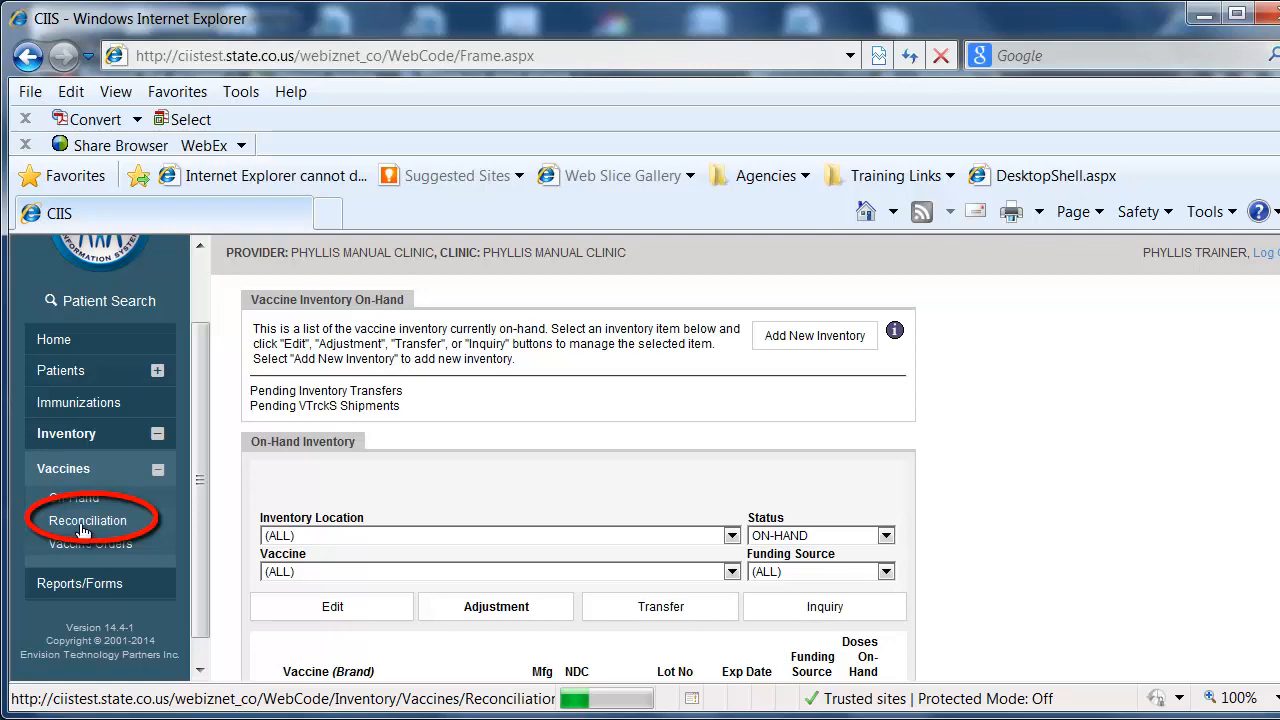
Open the vaccine inventory reconciliation page and search for reconciliations at the VFC 007 inventory location.
left_click(80, 524)
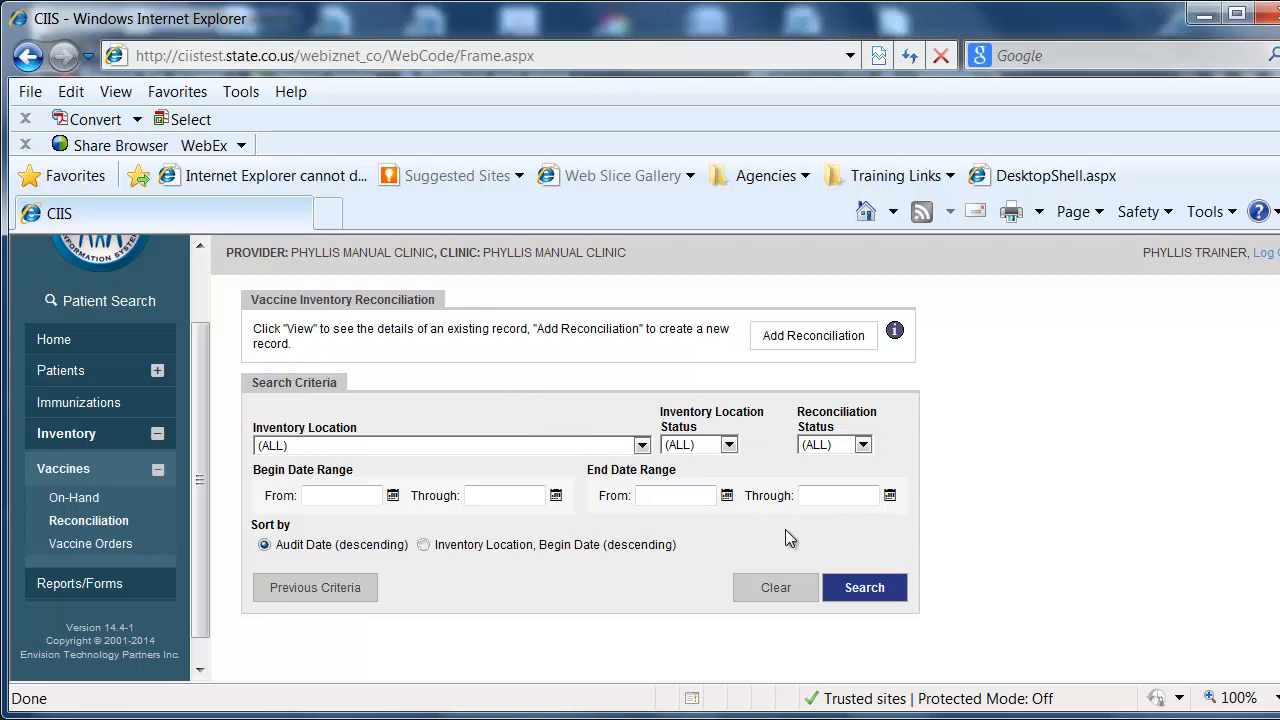
left_click(868, 592)
left_click(641, 446)
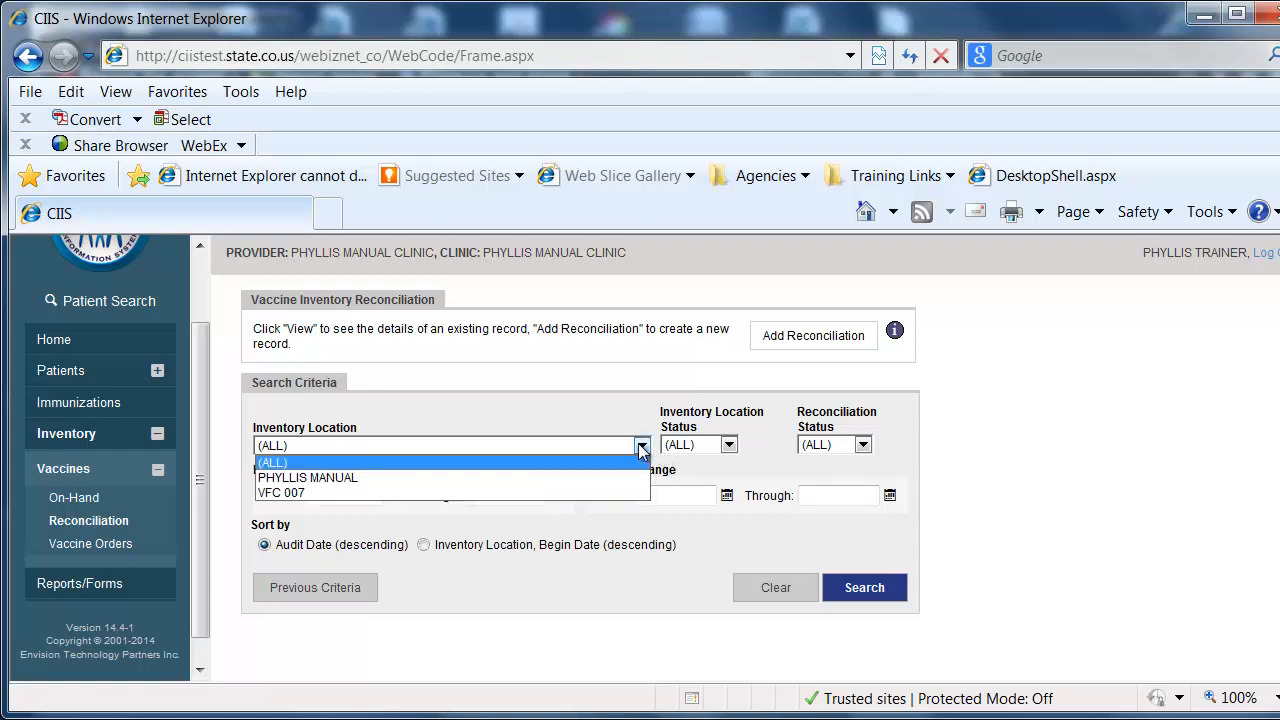
left_click(296, 495)
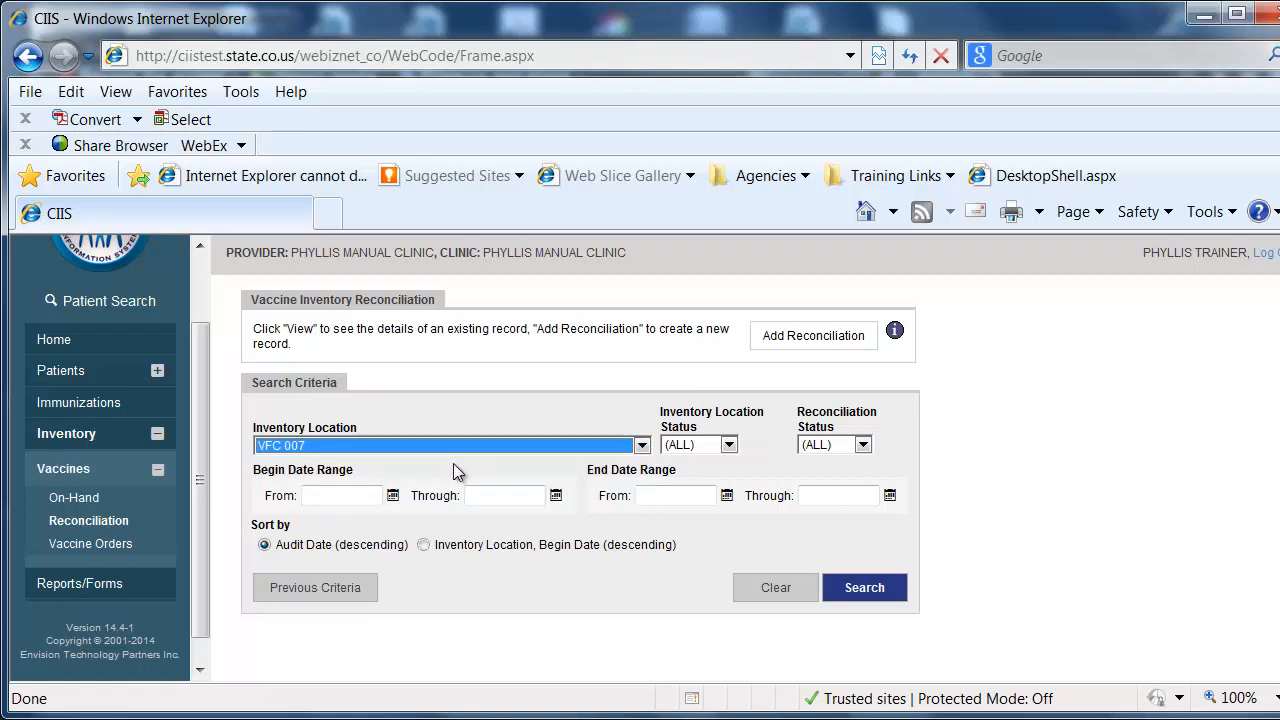
left_click(863, 598)
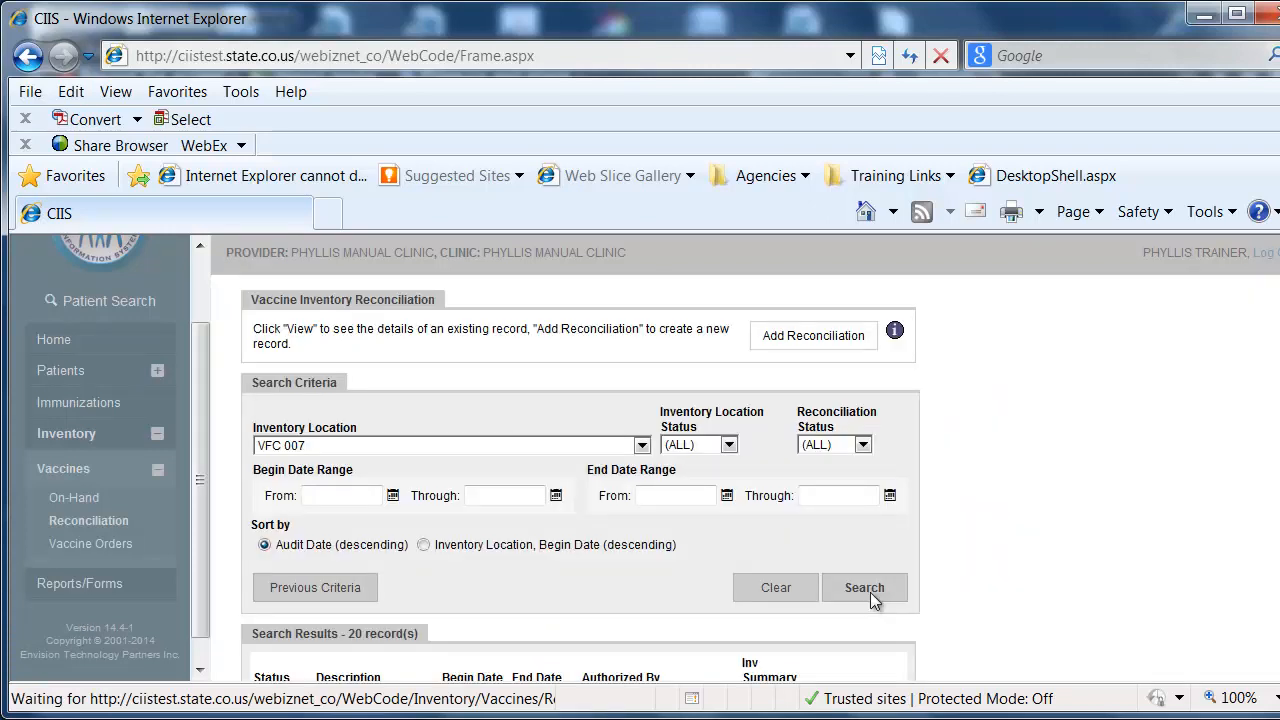
Open the OCTOBER RECON reconciliation record and review its inventory by doses.
scroll(580, 480, "down", 3)
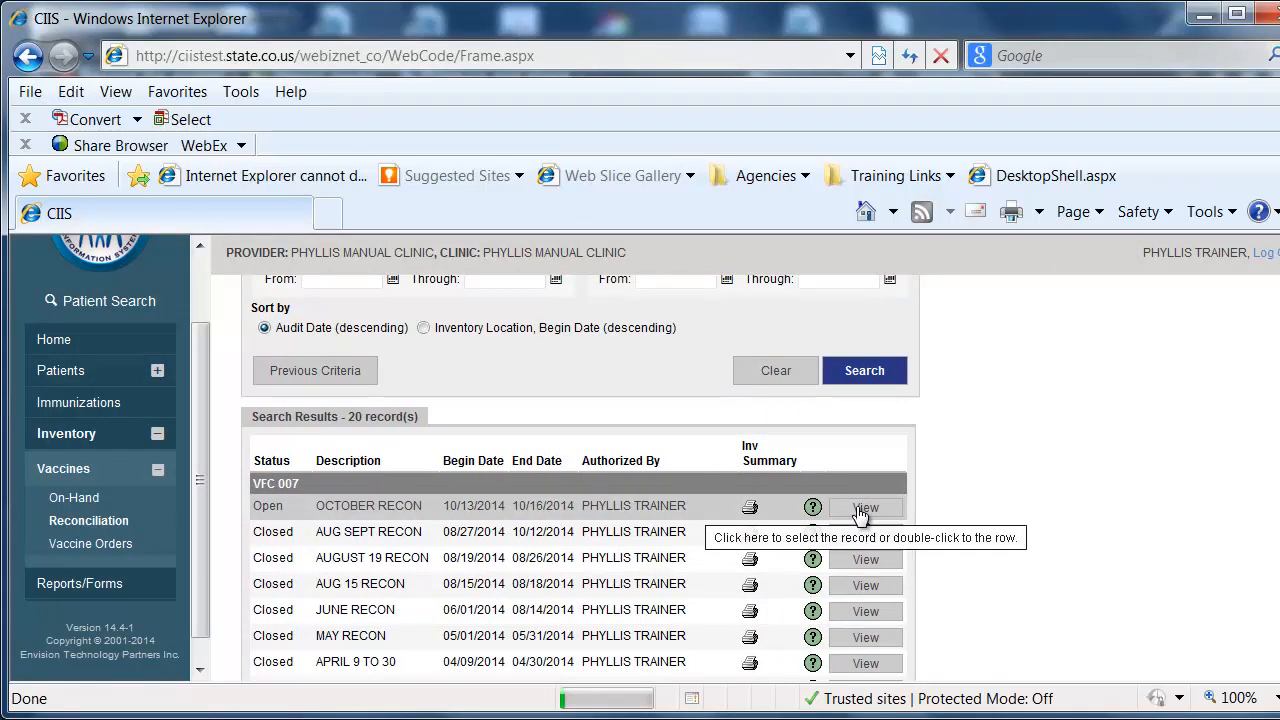
left_click(860, 509)
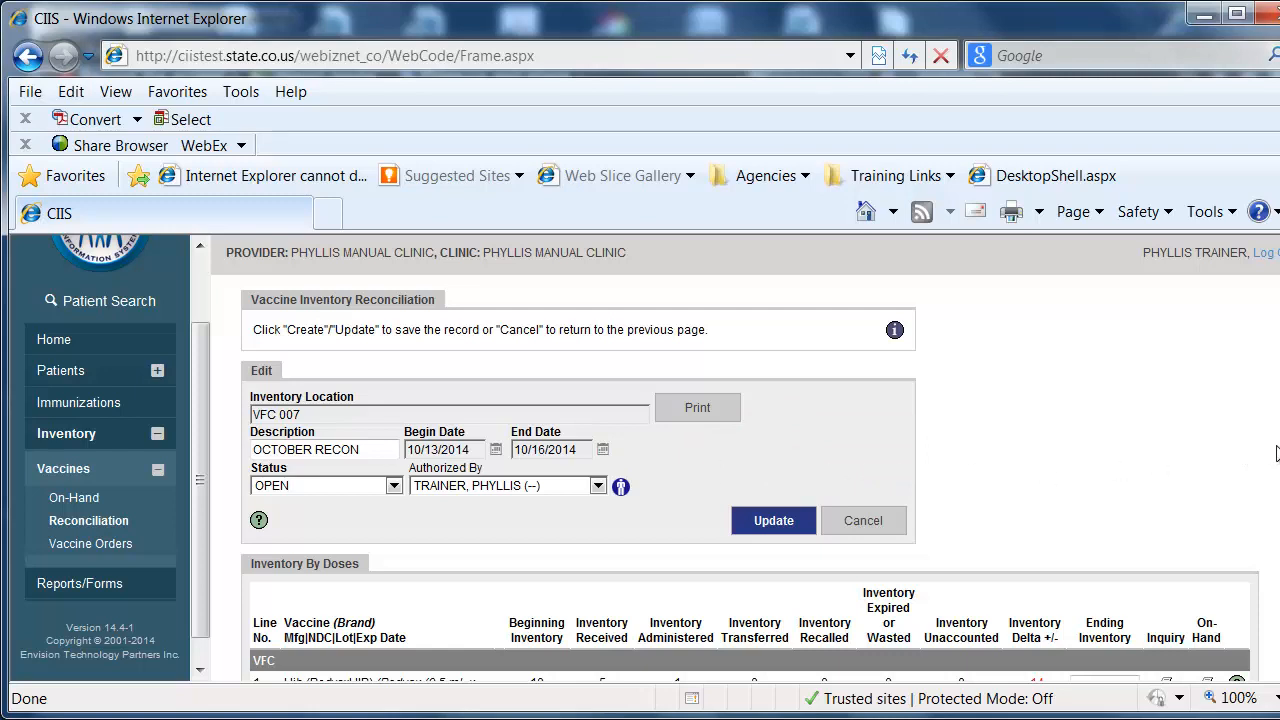
scroll(750, 478, "down", 2)
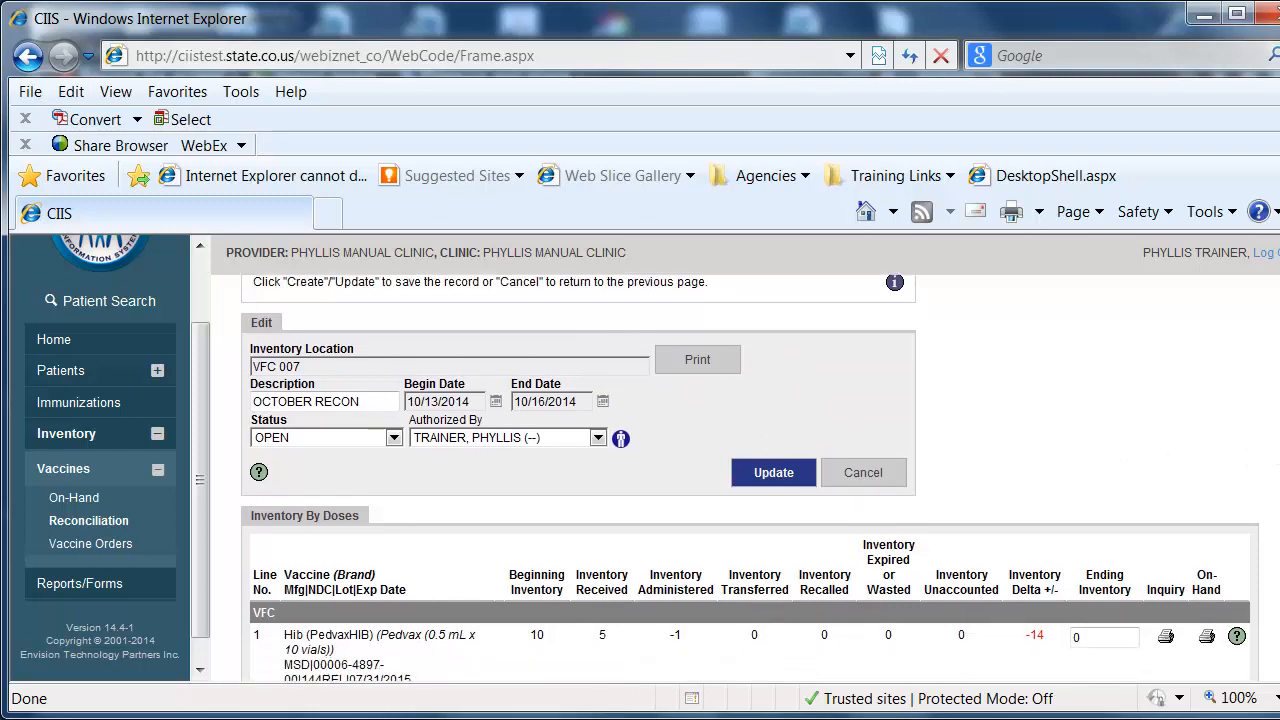
scroll(750, 478, "down", 2)
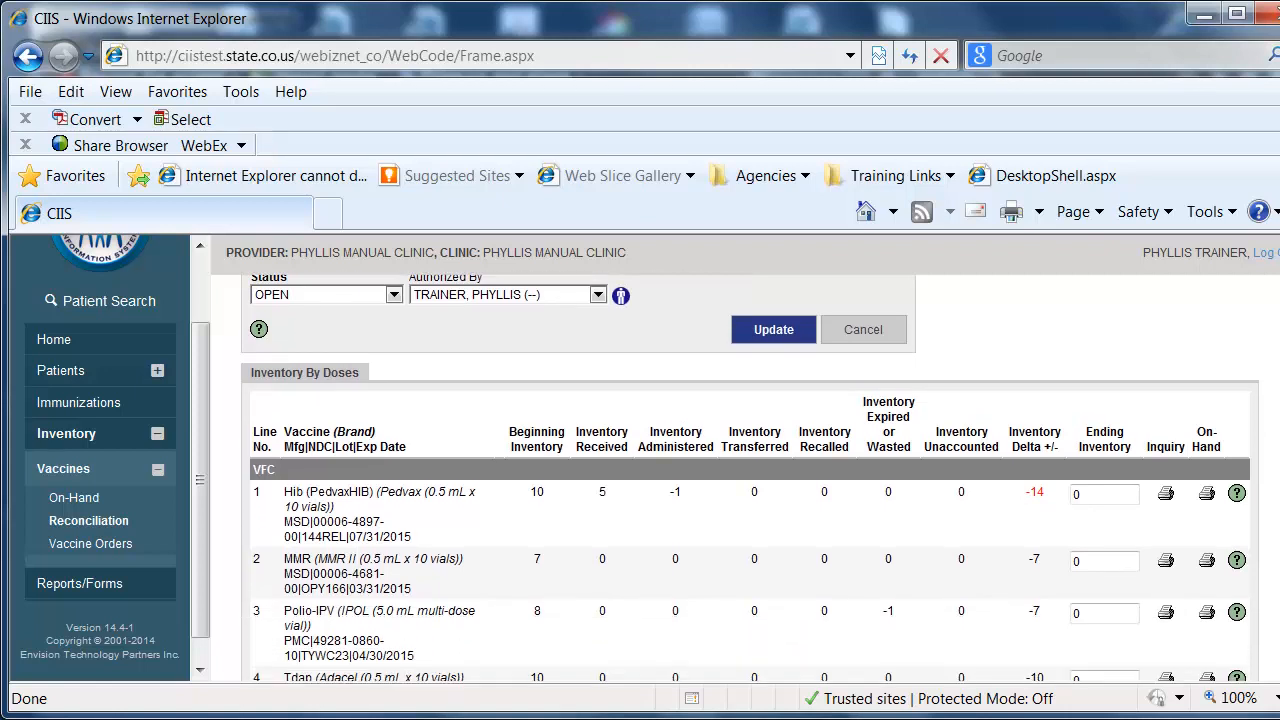
scroll(750, 478, "down", 1)
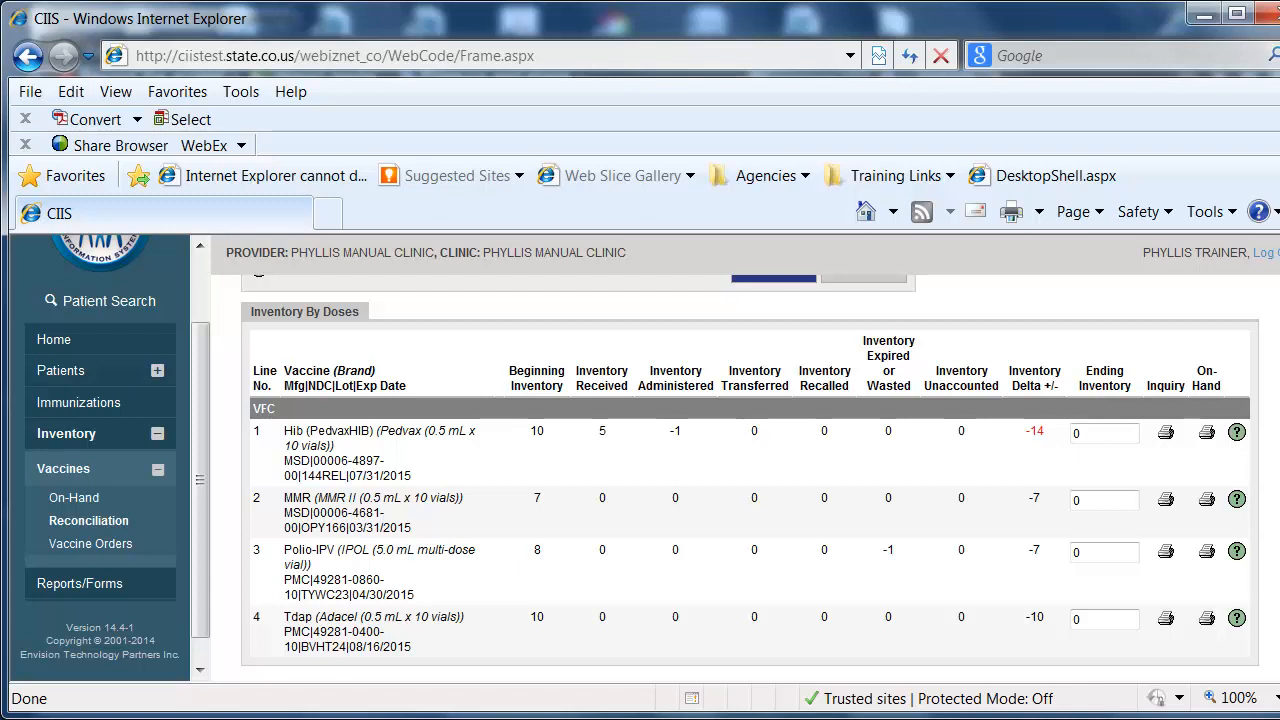
View the printable reconciliation worksheet for OCTOBER RECON in a maximized window, and close it.
scroll(1248, 465, "up", 4)
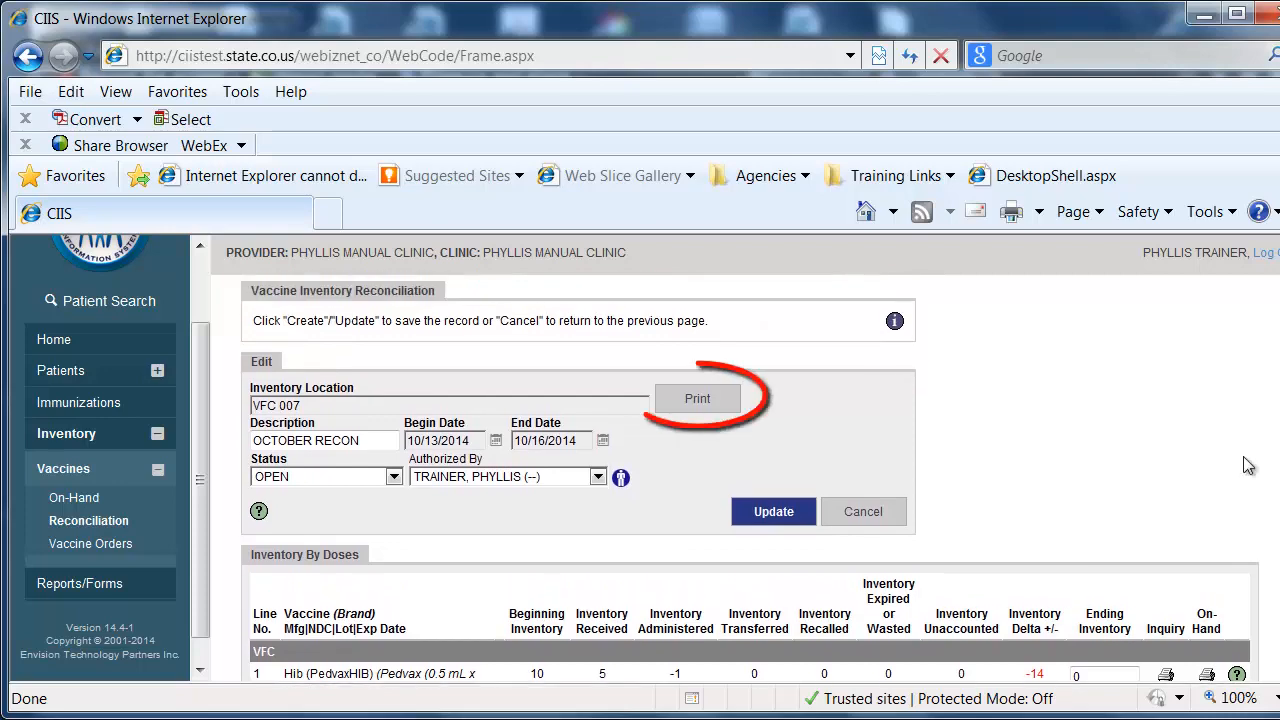
left_click(697, 405)
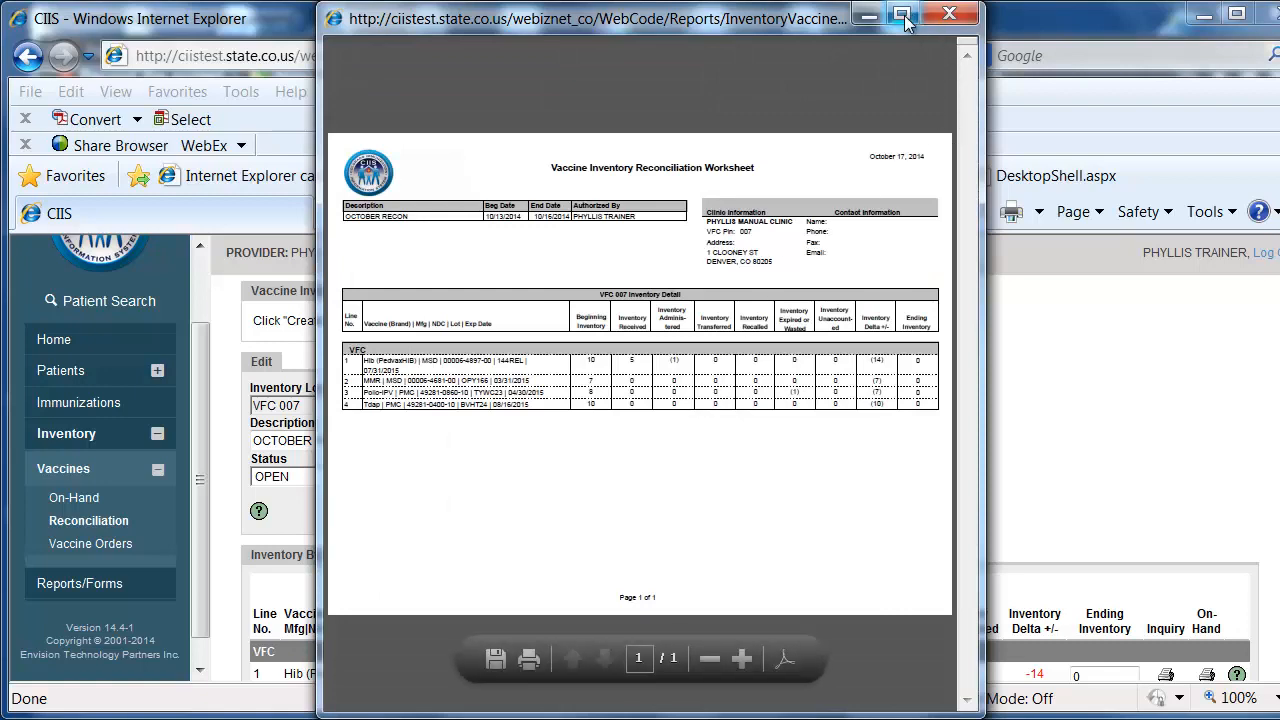
left_click(902, 14)
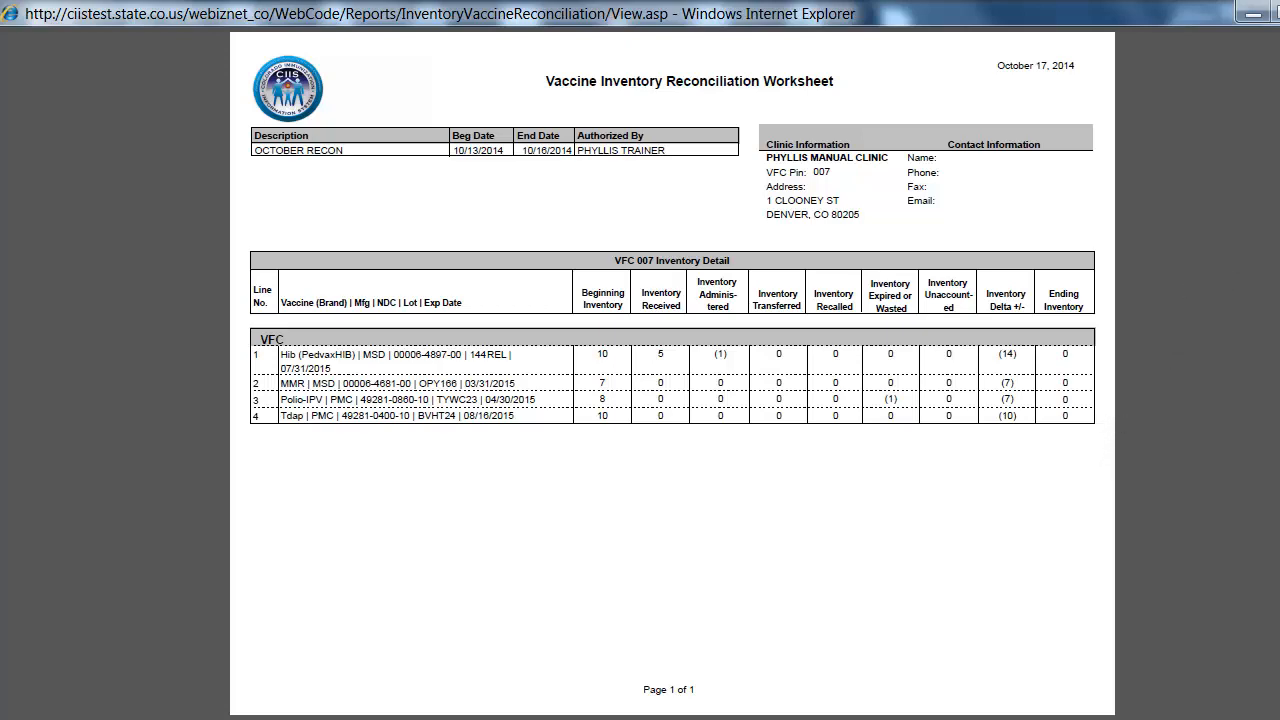
key("alt+F4")
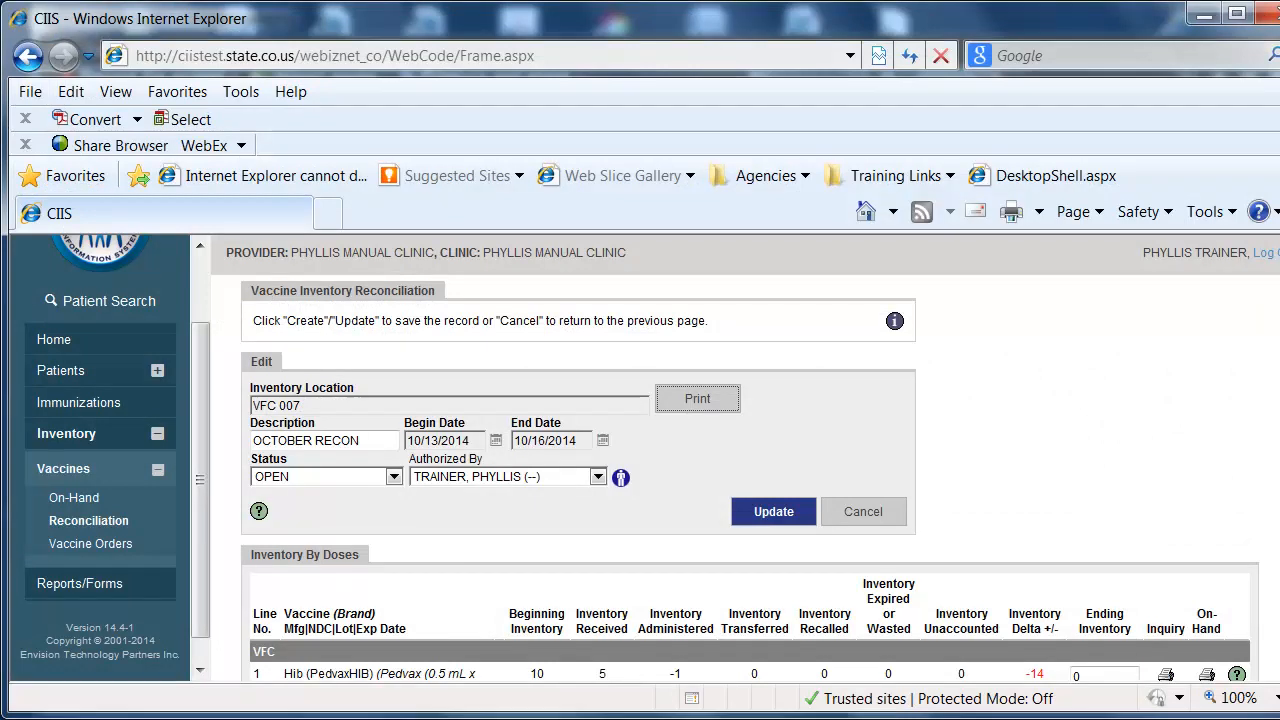
Set the ending inventory of the Hib (PedvaxHIB) line to 14 and save the reconciliation record.
scroll(745, 478, "down", 1)
scroll(750, 477, "down", 3)
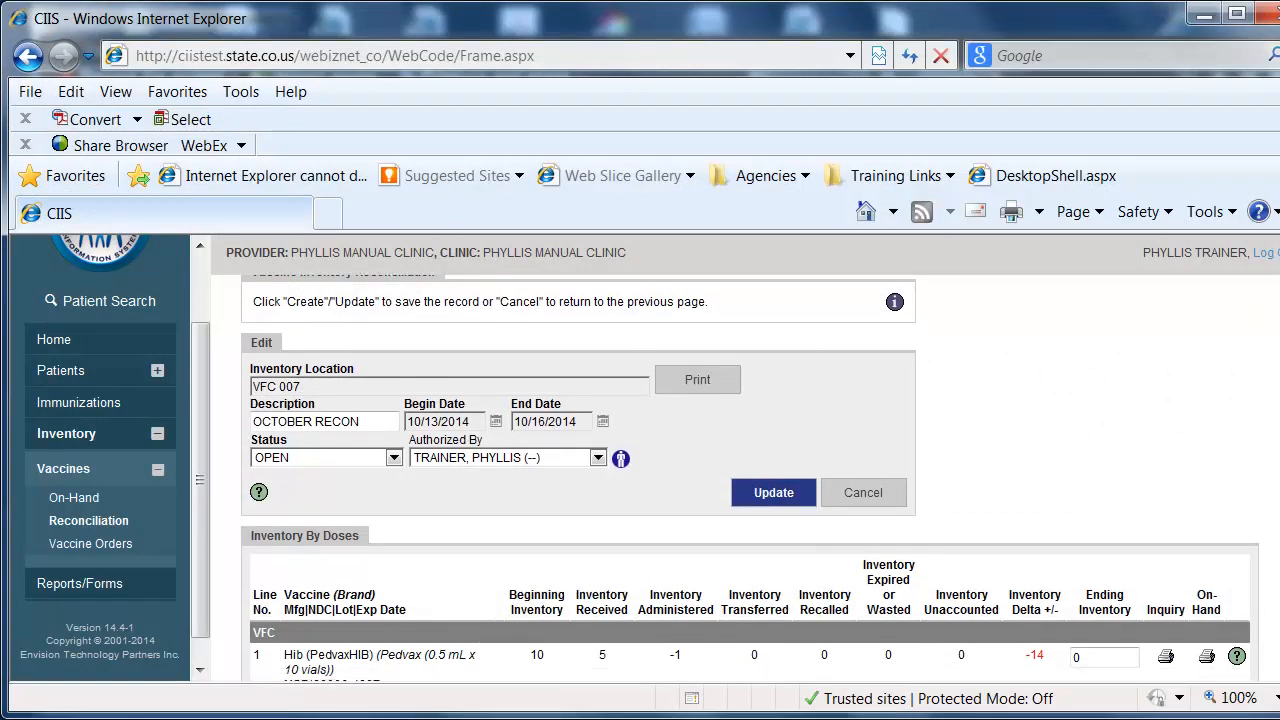
scroll(527, 520, "down", 1)
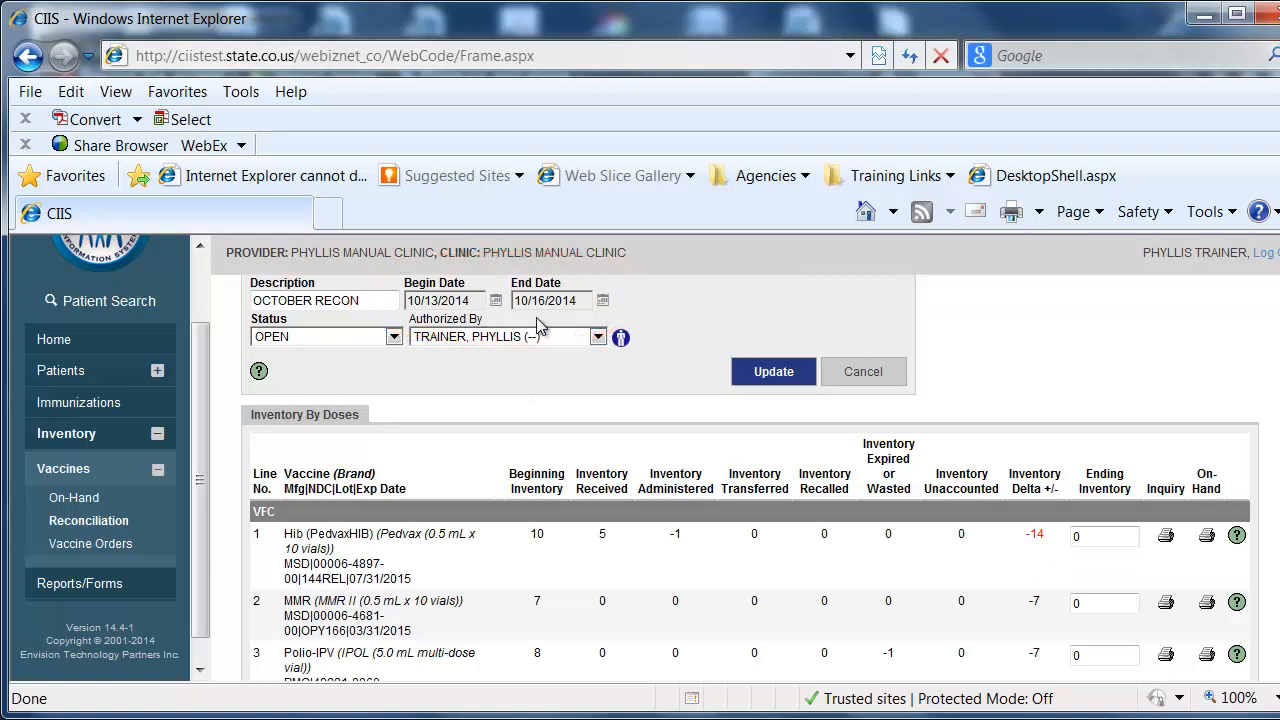
left_click(740, 378)
mouse_move(1050, 540)
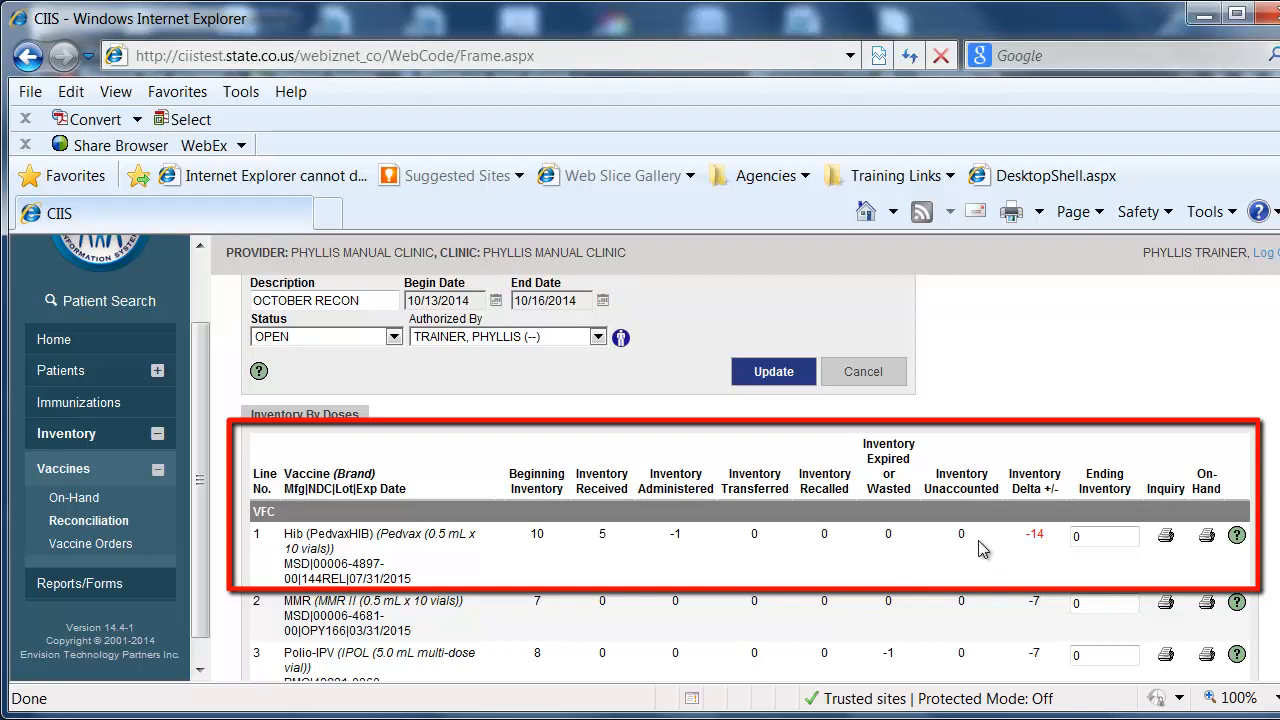
left_click(1070, 537)
type("14")
left_click(766, 376)
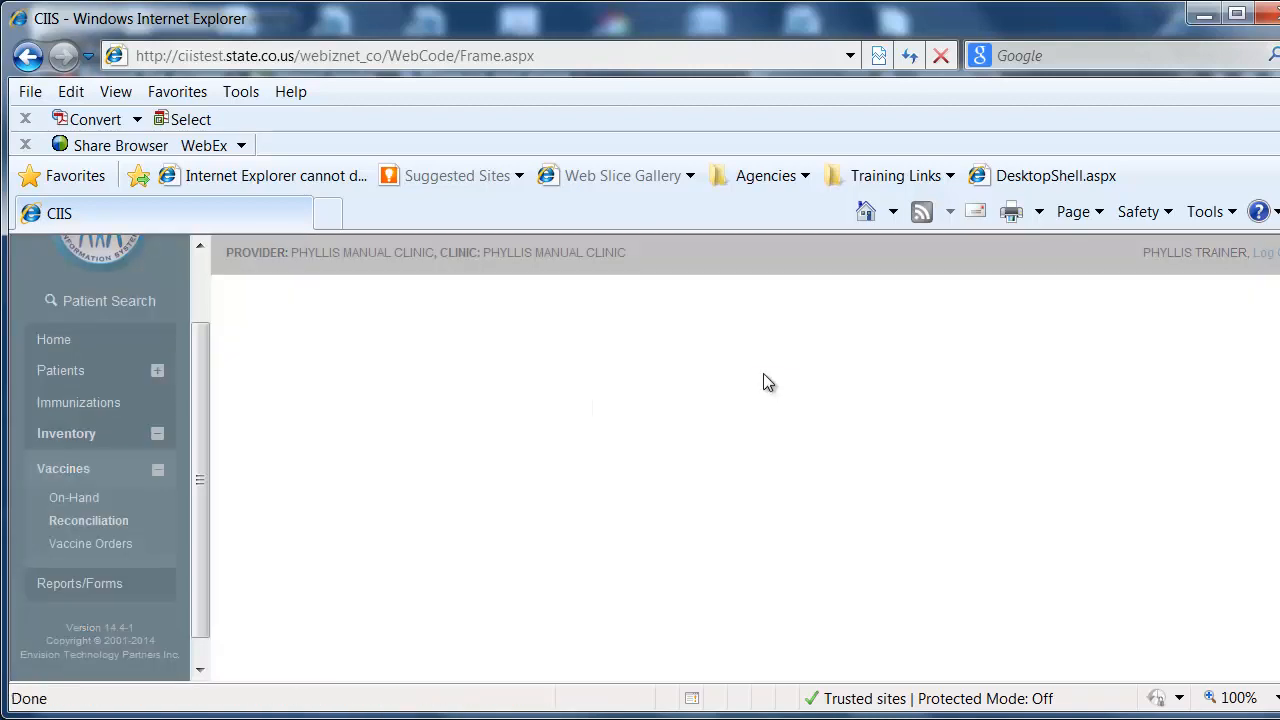
Set the ending inventory to 7 for both the MMR and Polio-IPV lines.
scroll(750, 478, "down", 1)
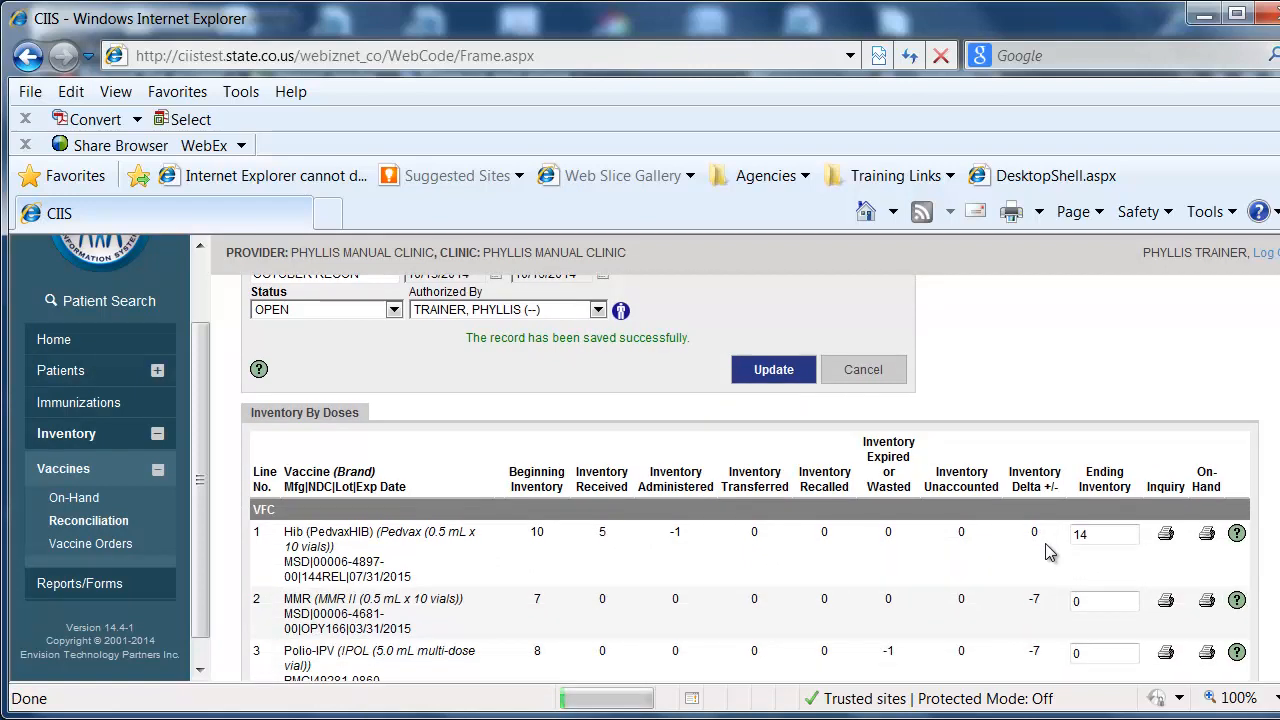
scroll(750, 490, "down", 1)
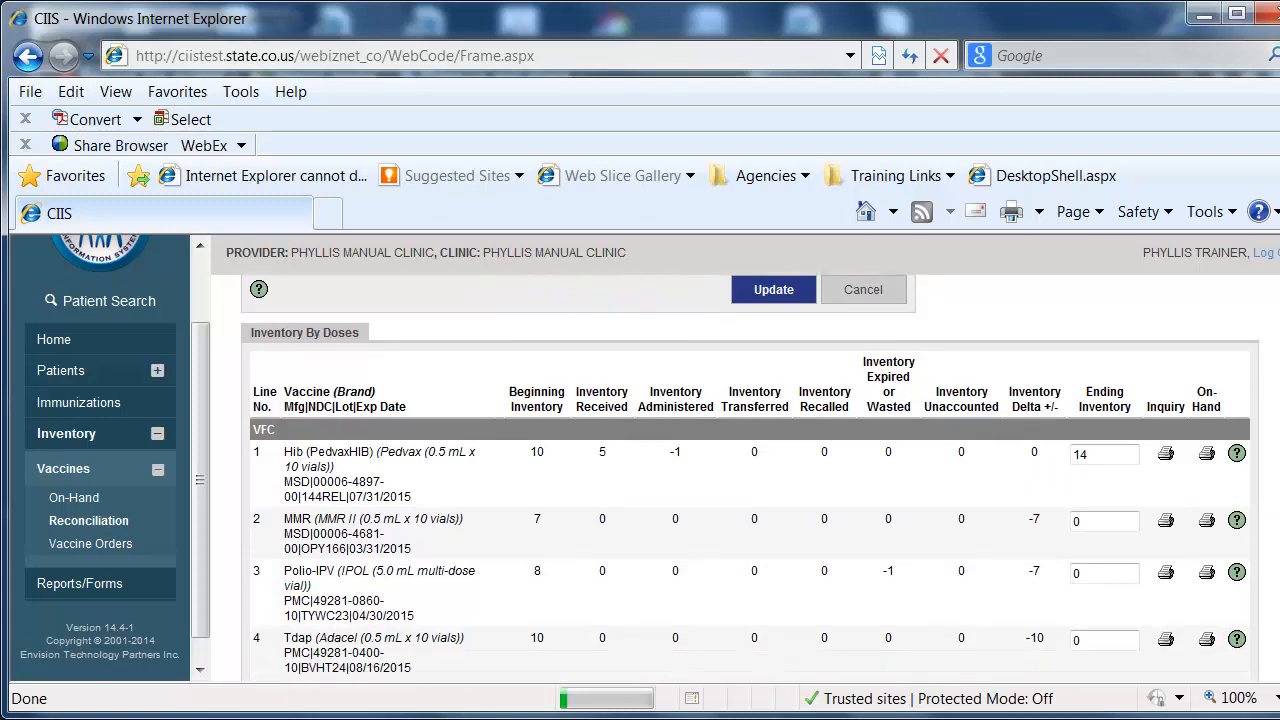
left_click_drag(1094, 505, 1072, 513)
type("7")
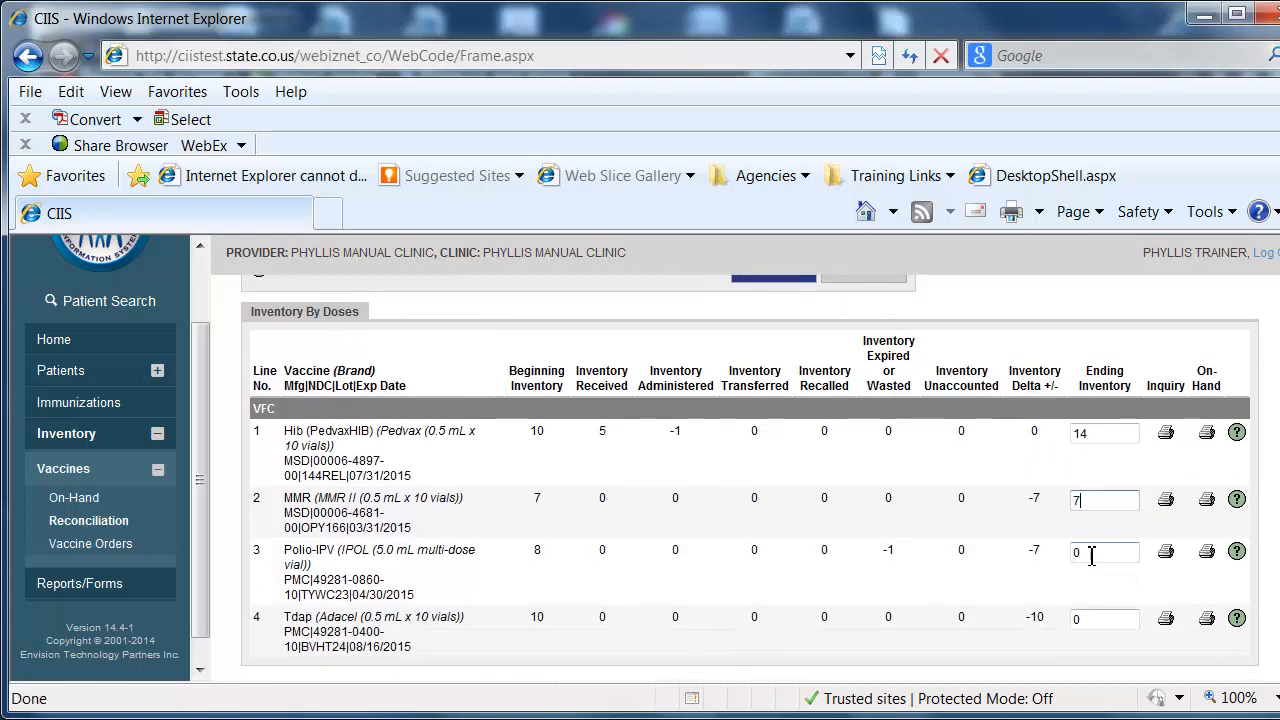
double_click(1085, 553)
type("7")
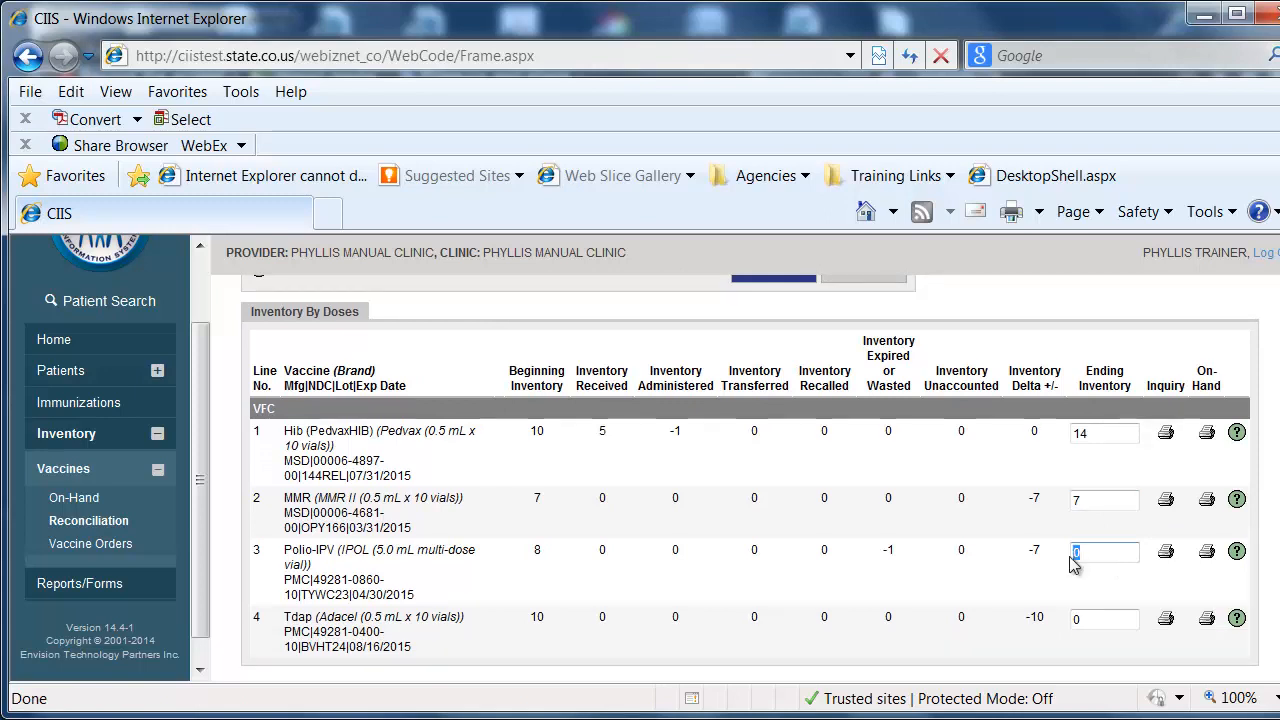
Set the ending inventory of the Tdap (Adacel) line to 10 and save the reconciliation record.
left_click(1110, 618)
double_click(1080, 620)
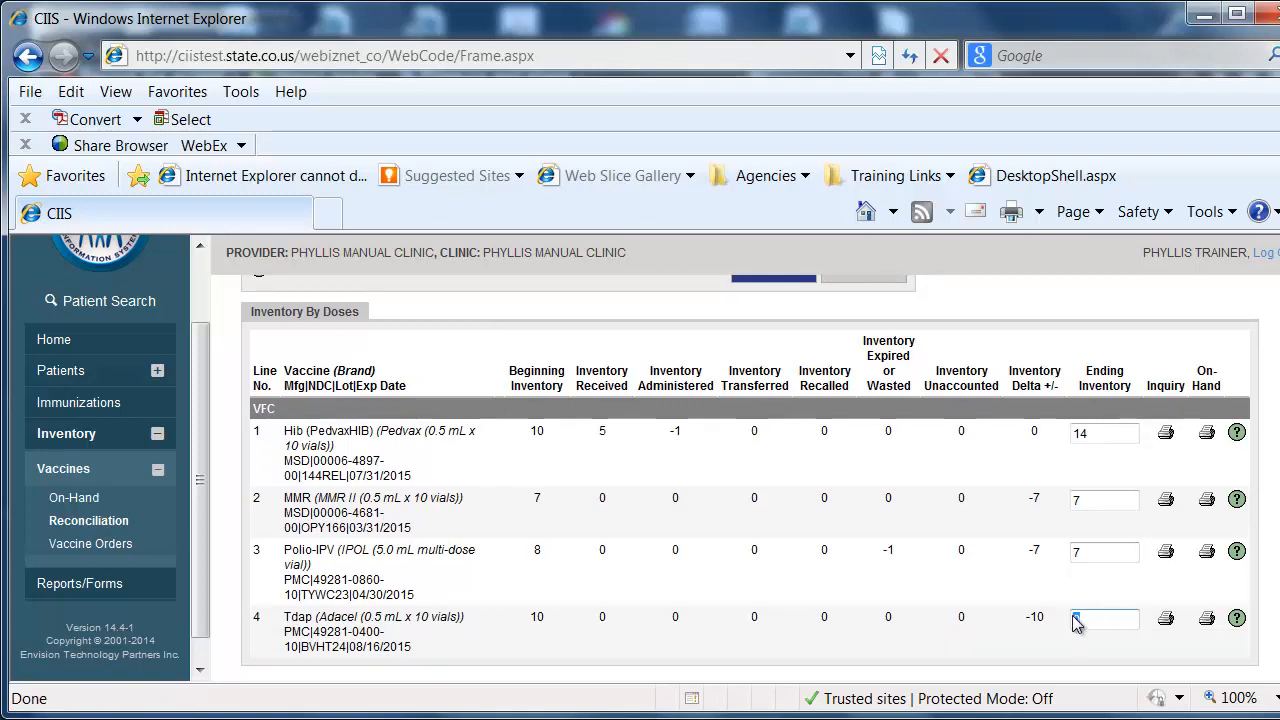
type("10")
scroll(750, 478, "up", 1)
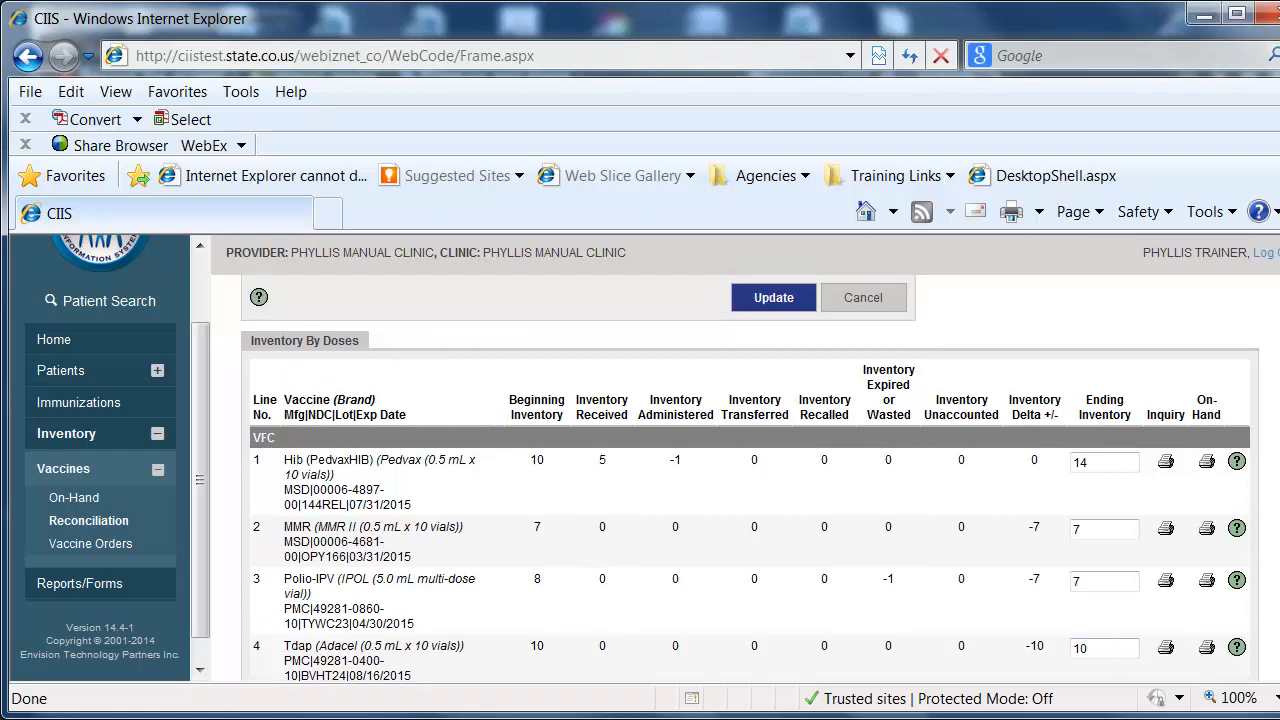
scroll(750, 478, "down", 1)
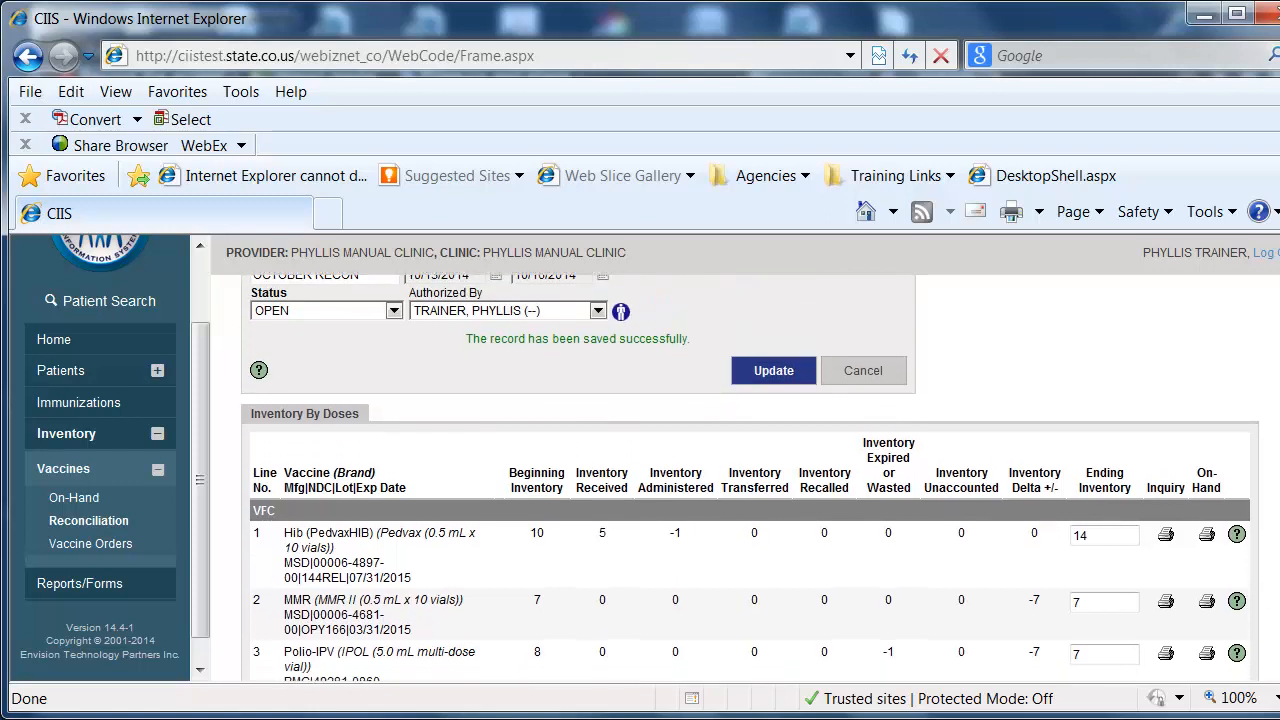
left_click(767, 388)
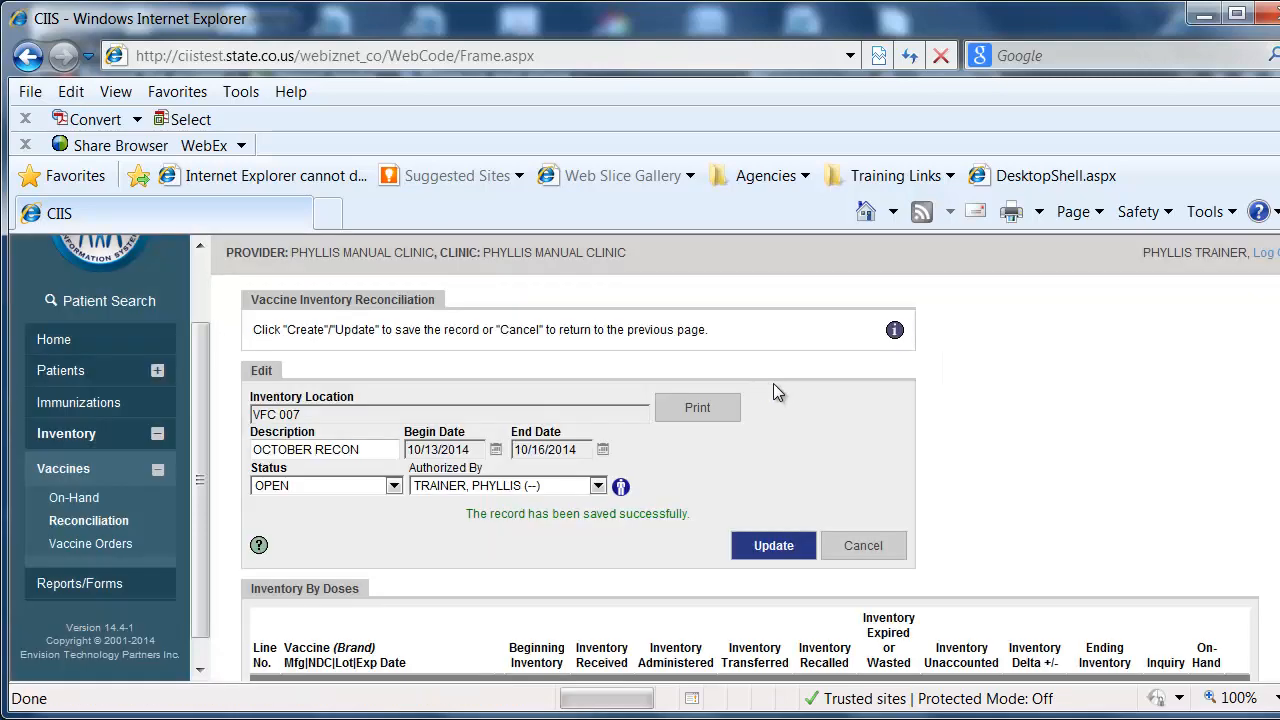
Change the reconciliation's status to CLOSED, save it with the closing of the period accepted, and leave the record.
scroll(750, 478, "down", 3)
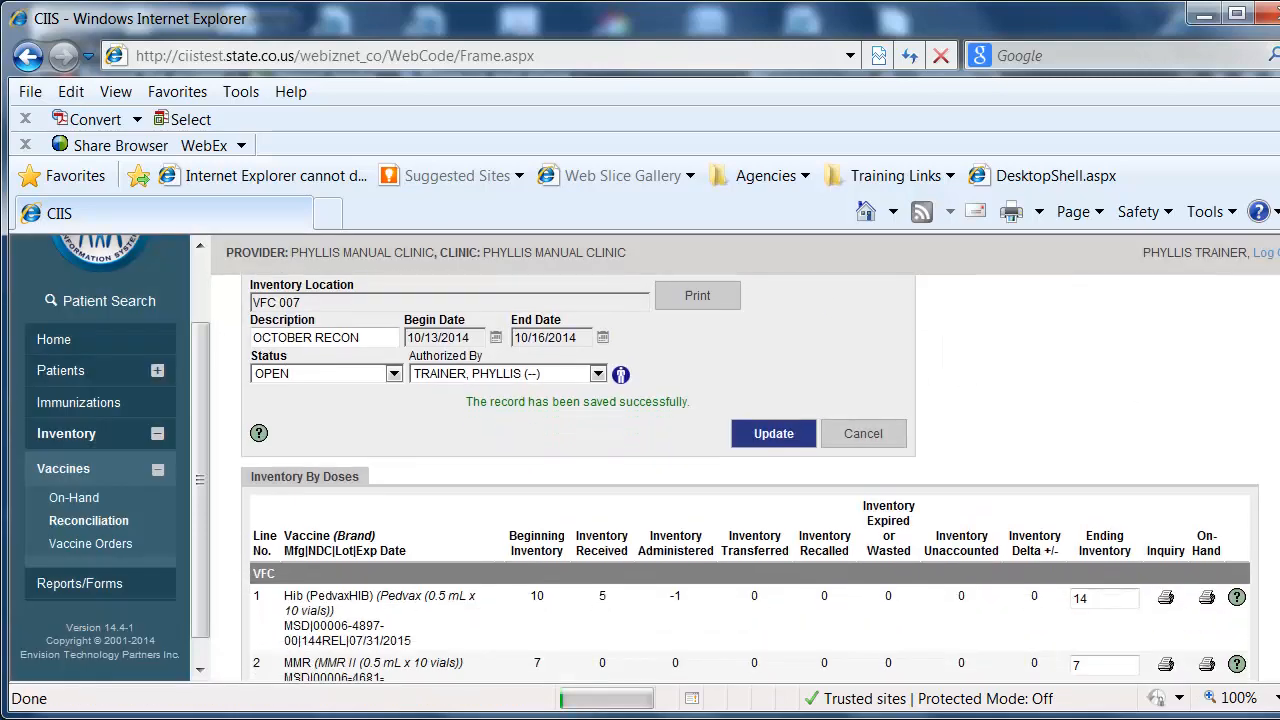
scroll(1190, 488, "down", 1)
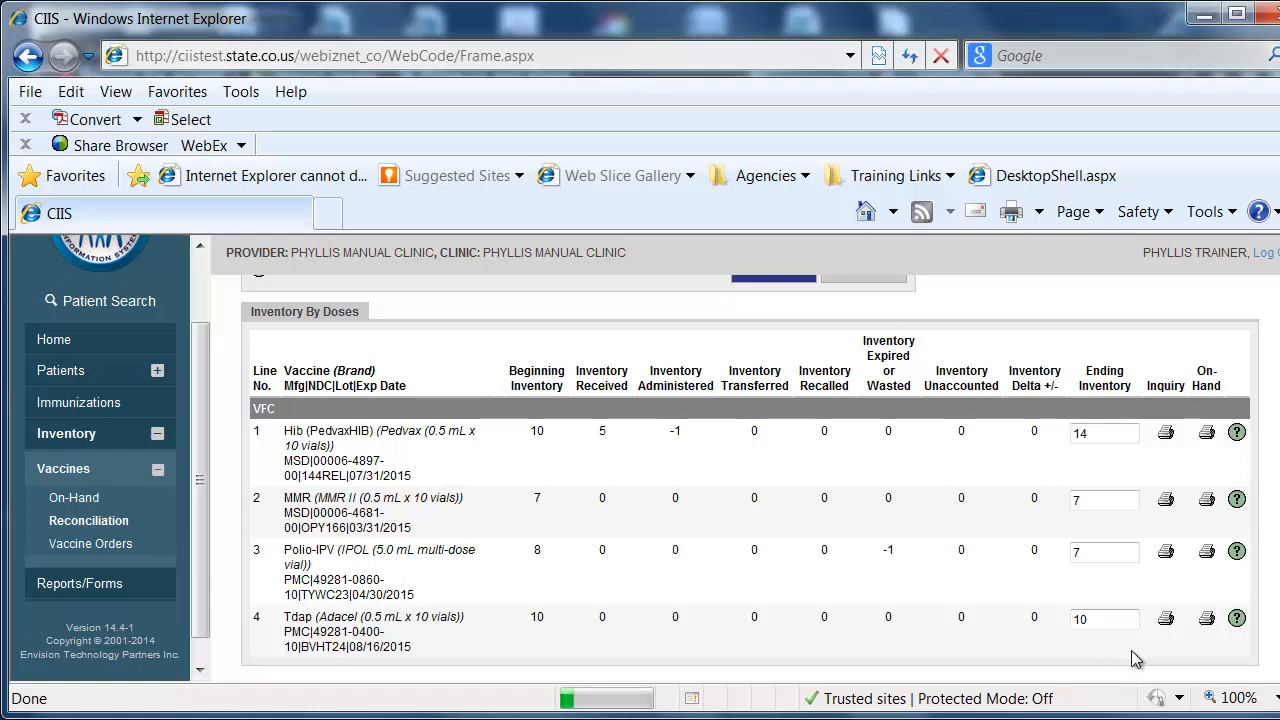
scroll(829, 512, "up", 3)
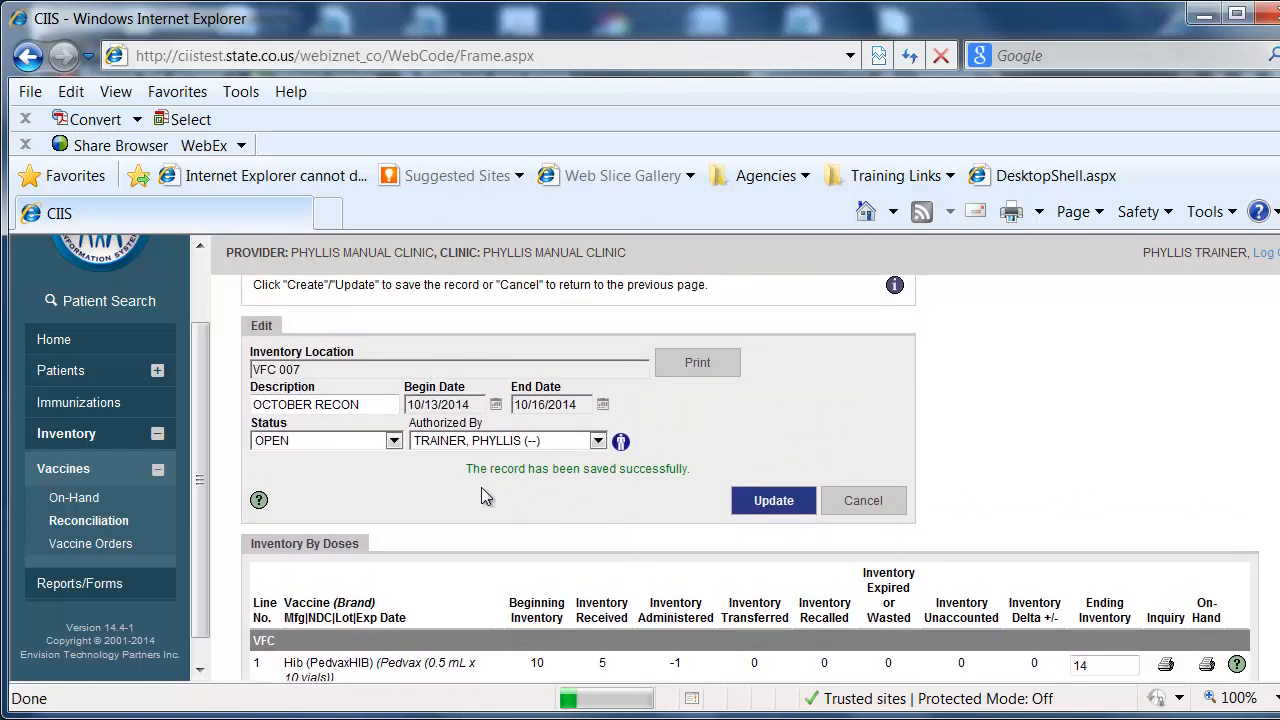
left_click(392, 442)
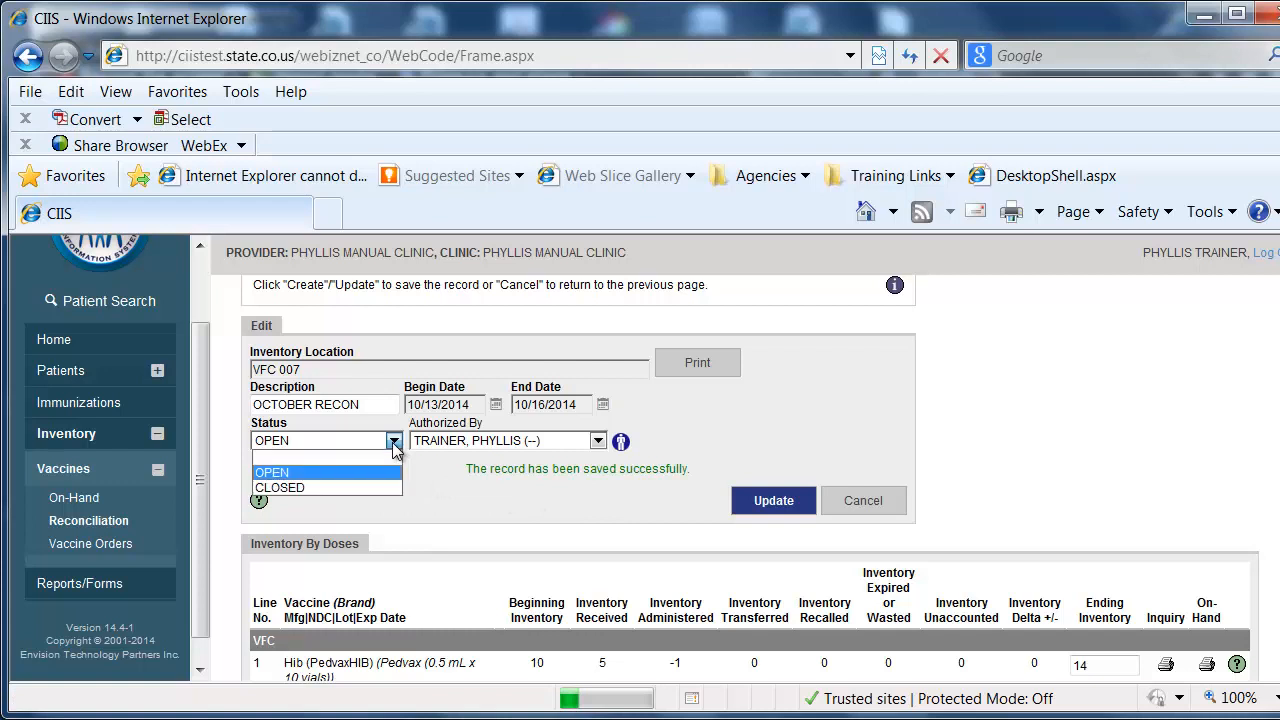
left_click(294, 488)
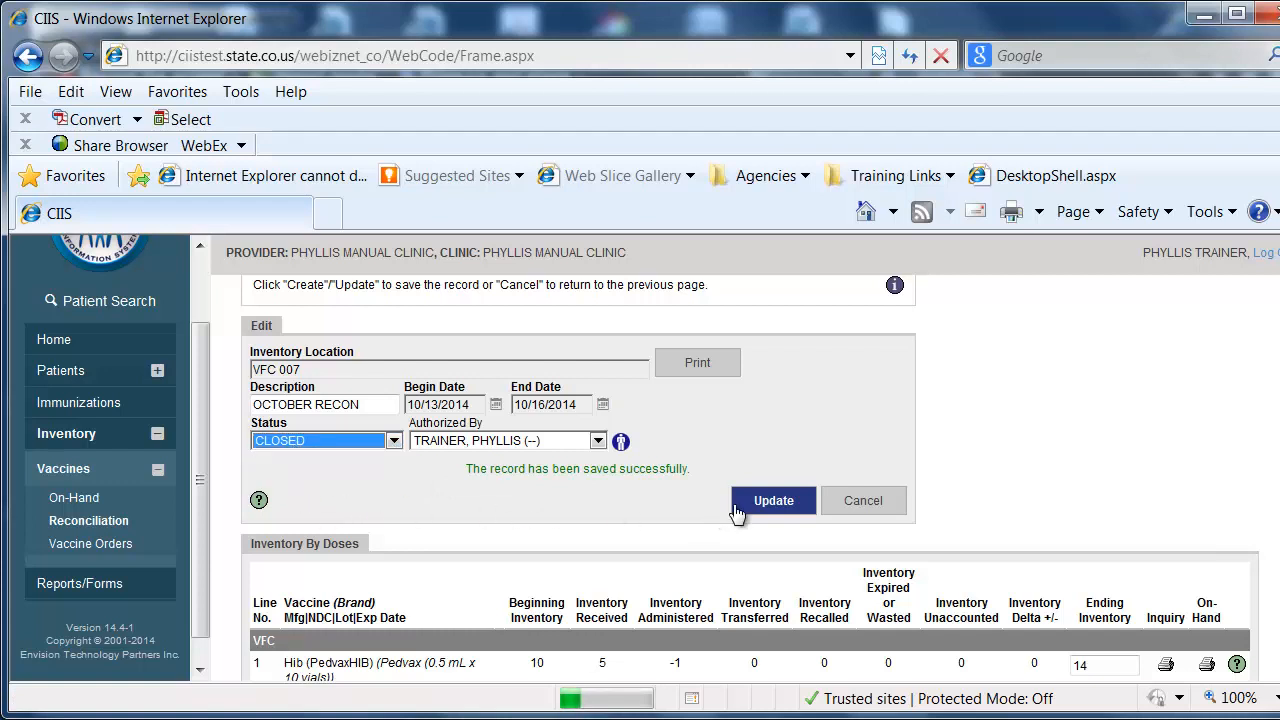
left_click(773, 503)
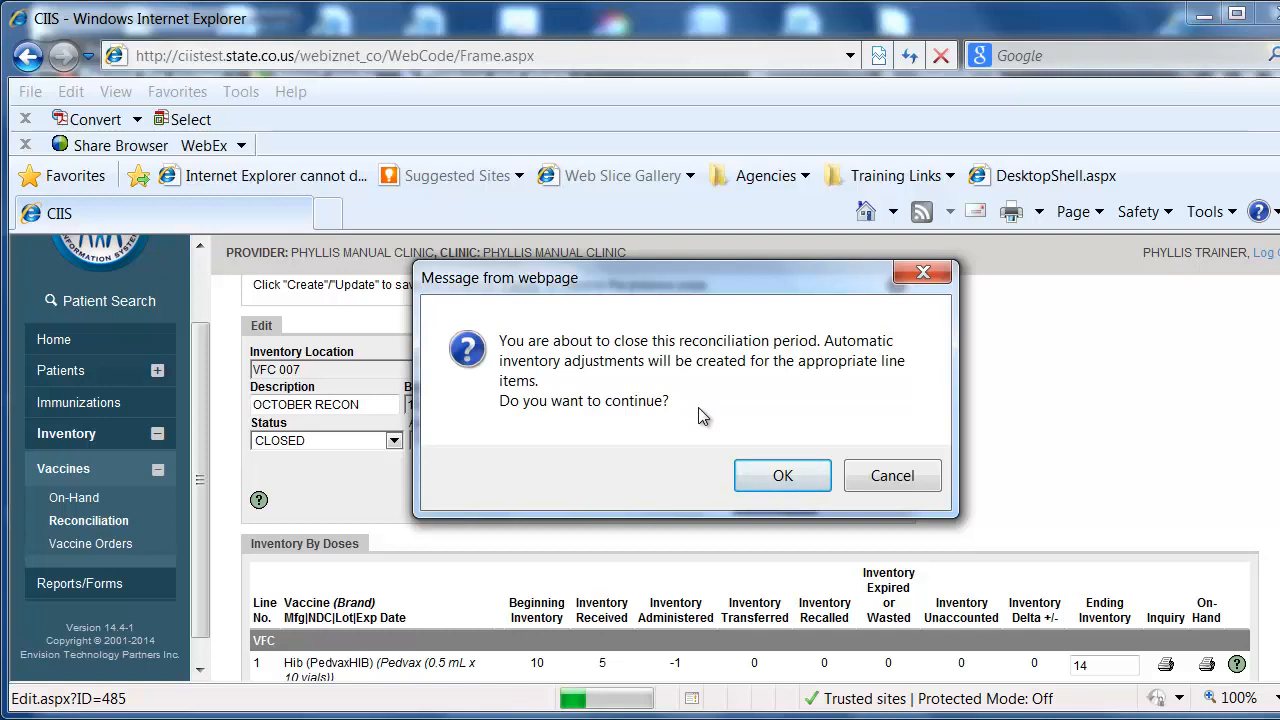
left_click(775, 480)
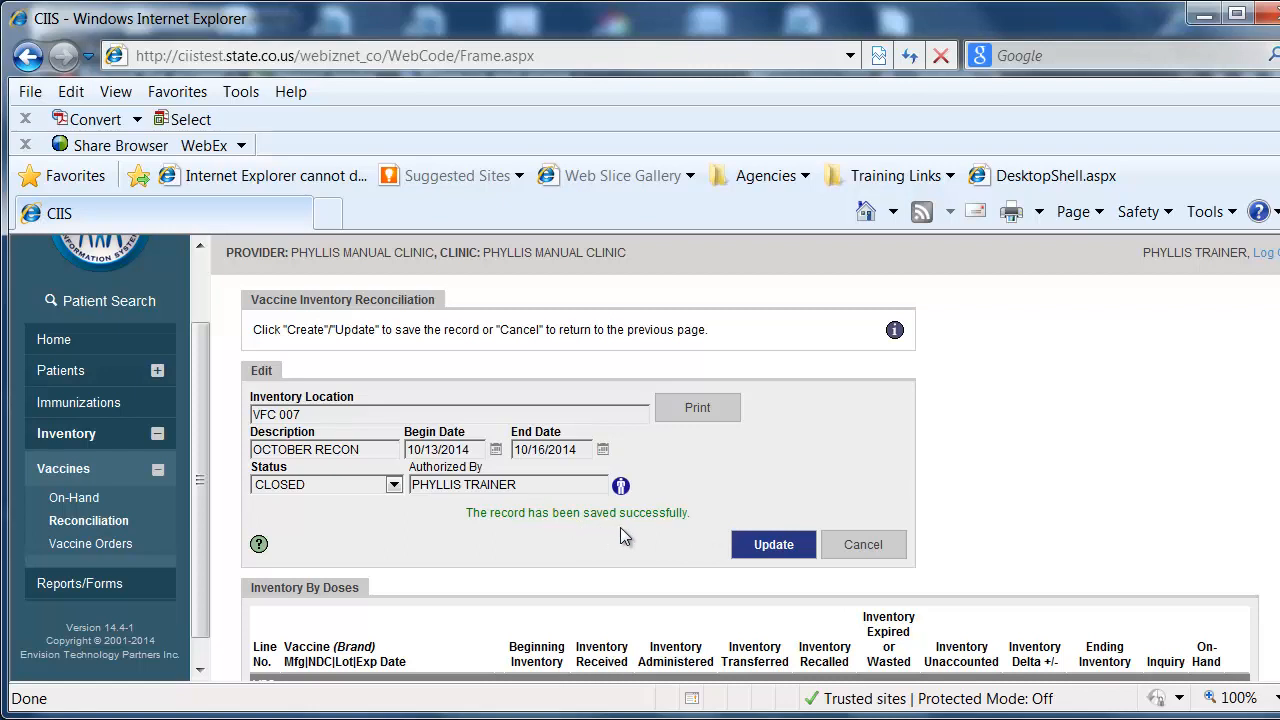
left_click(866, 546)
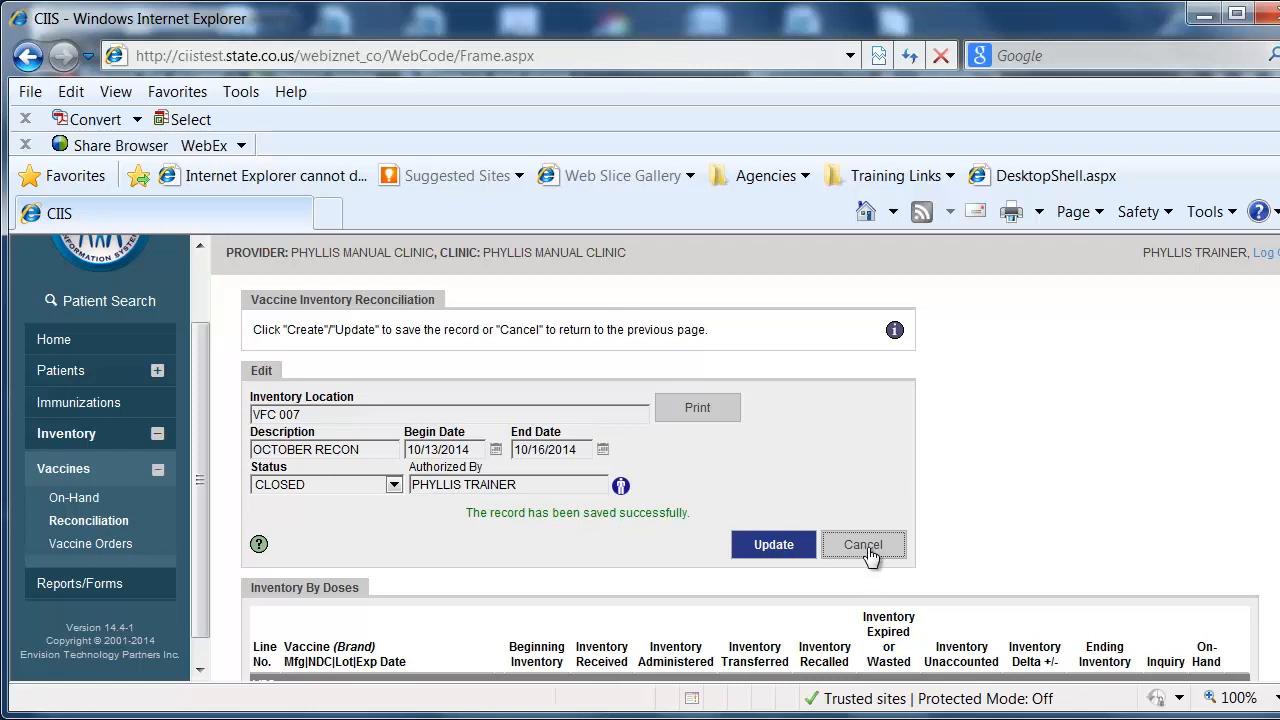